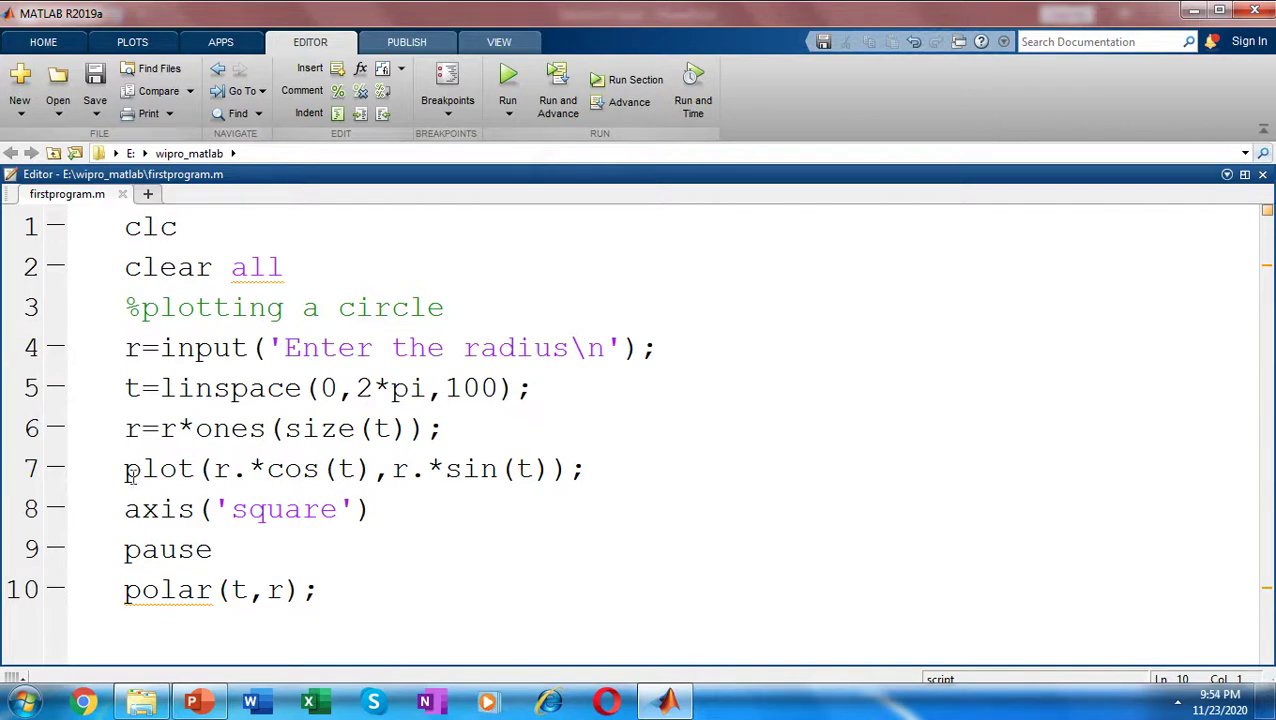
Highlight the Cartesian plot, pause and polar plot commands on lines 7, 9 and 10
left_click_drag(124, 470, 516, 470)
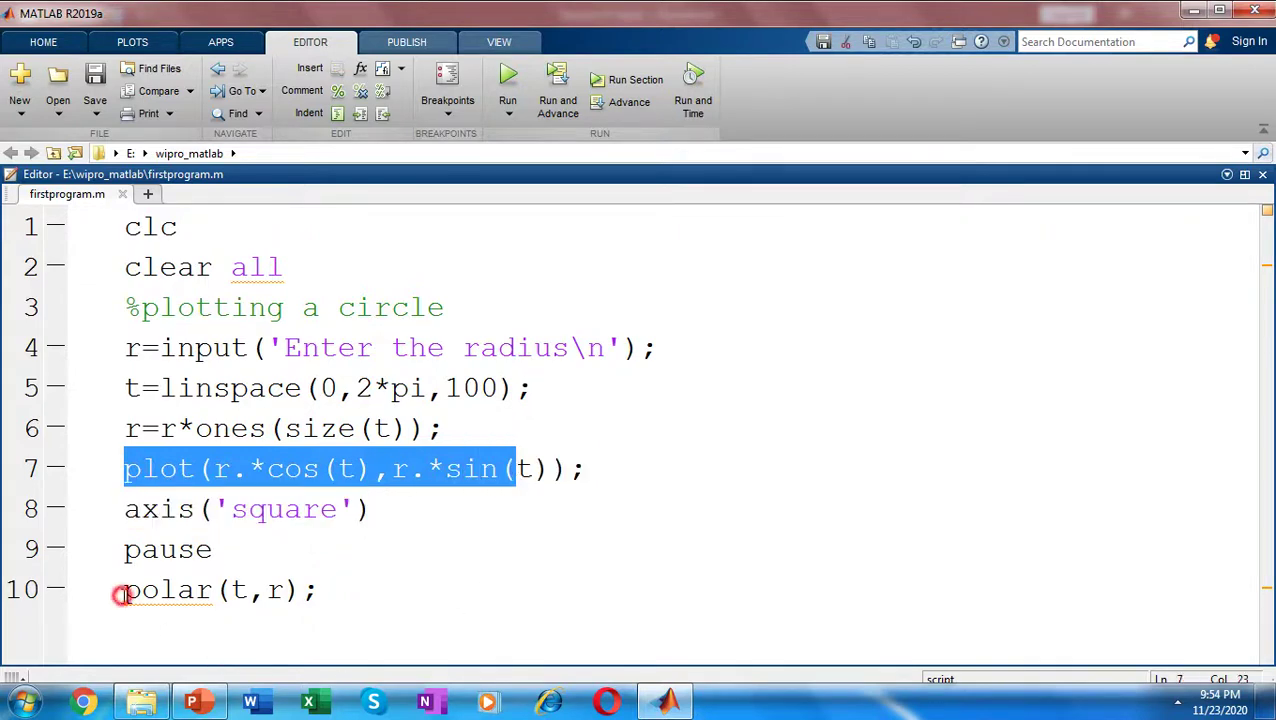
left_click_drag(124, 590, 360, 594)
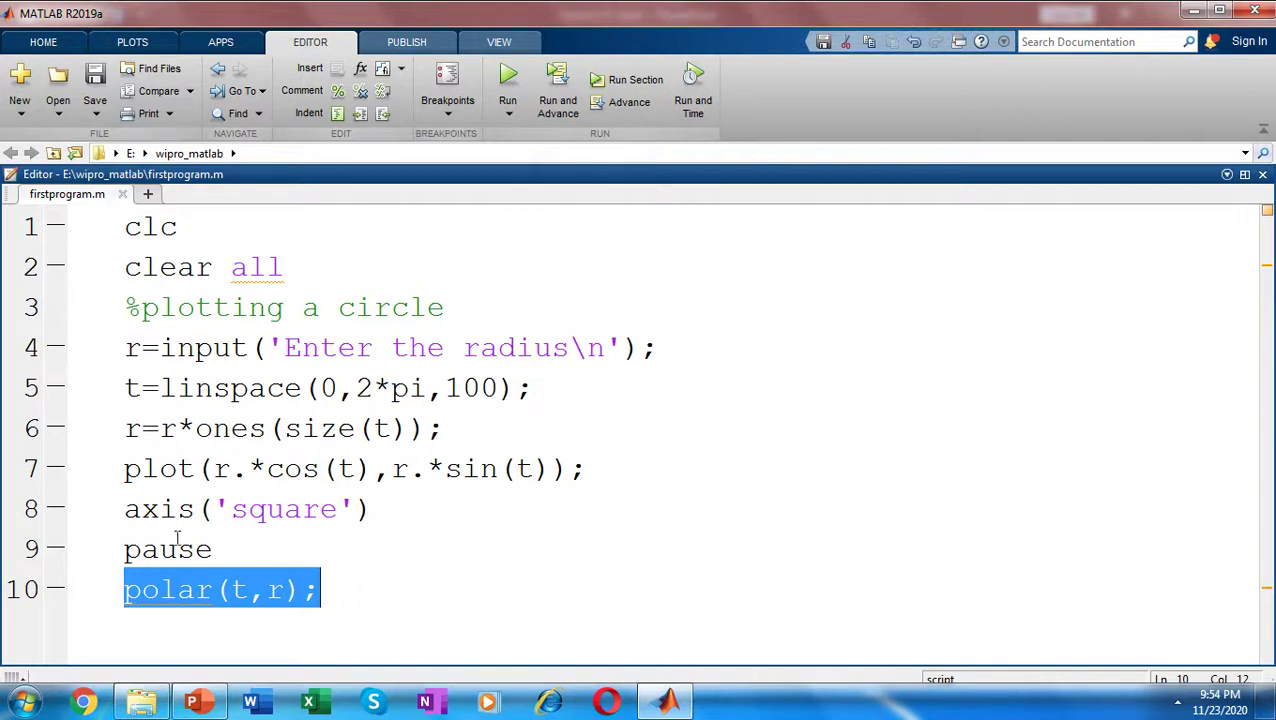
left_click_drag(126, 549, 229, 549)
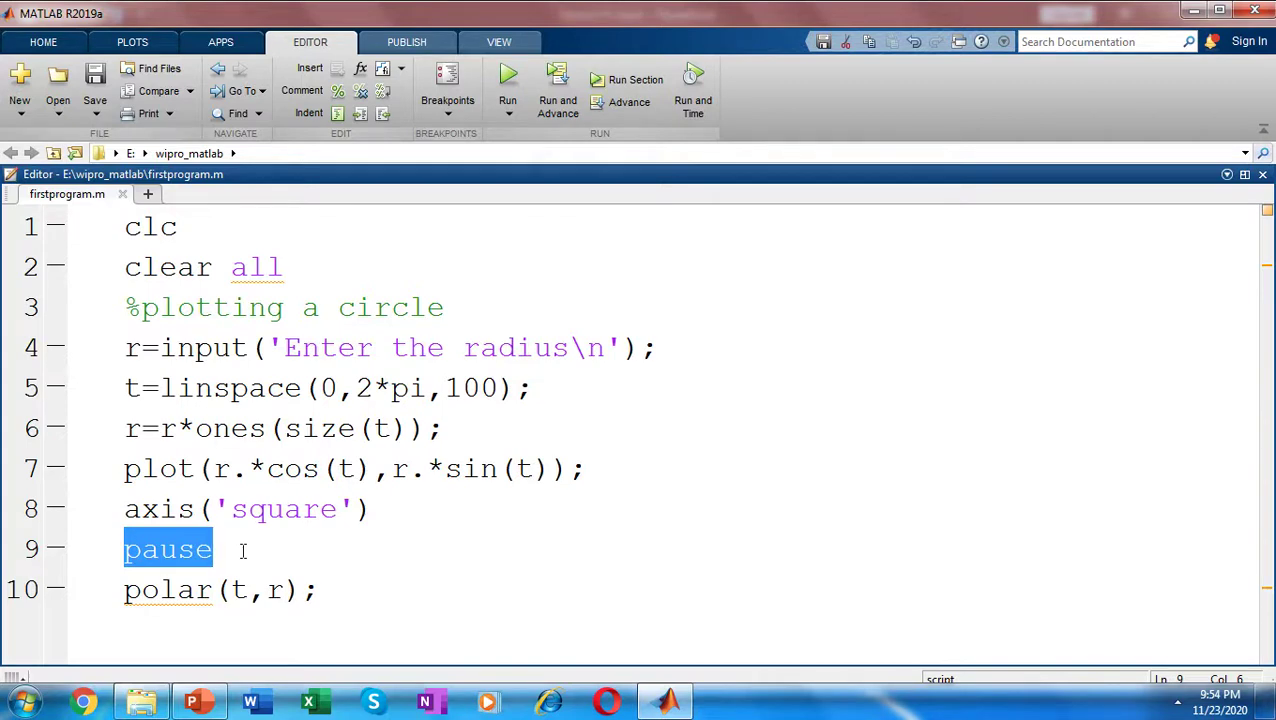
Run firstprogram.m with radius 2.3 so Figure 1 shows the circle
double_click(555, 174)
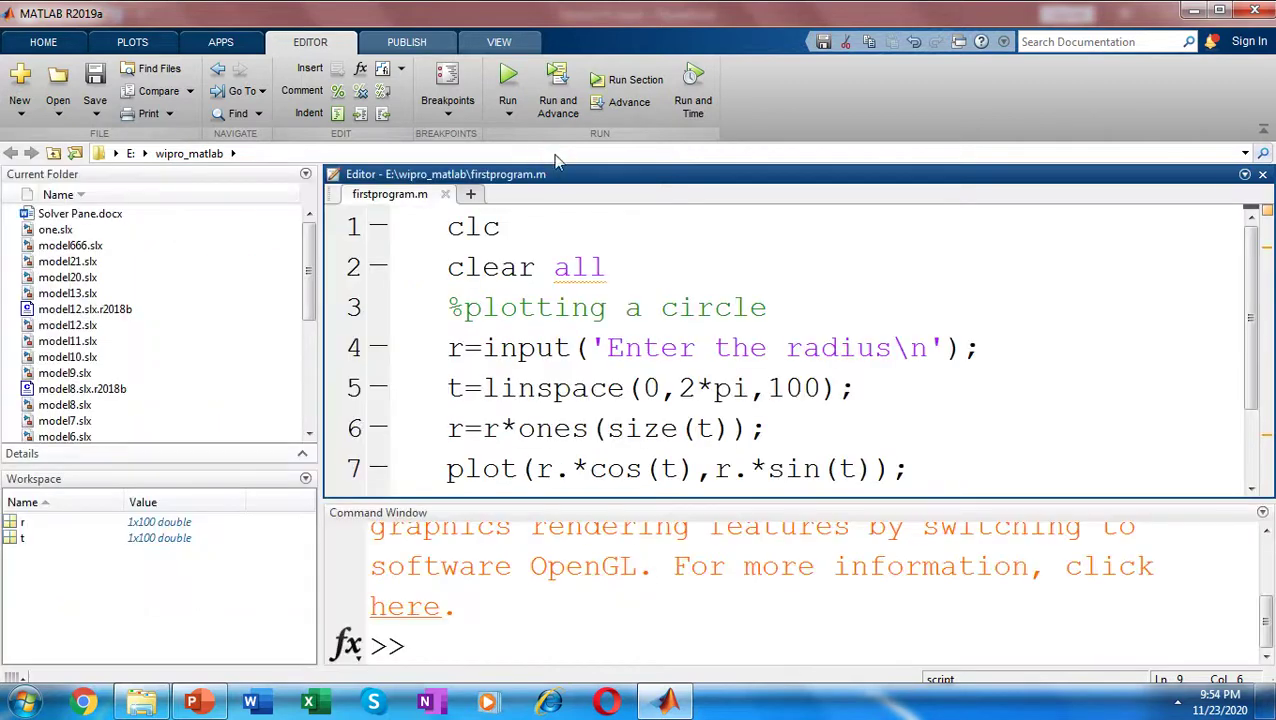
left_click(505, 80)
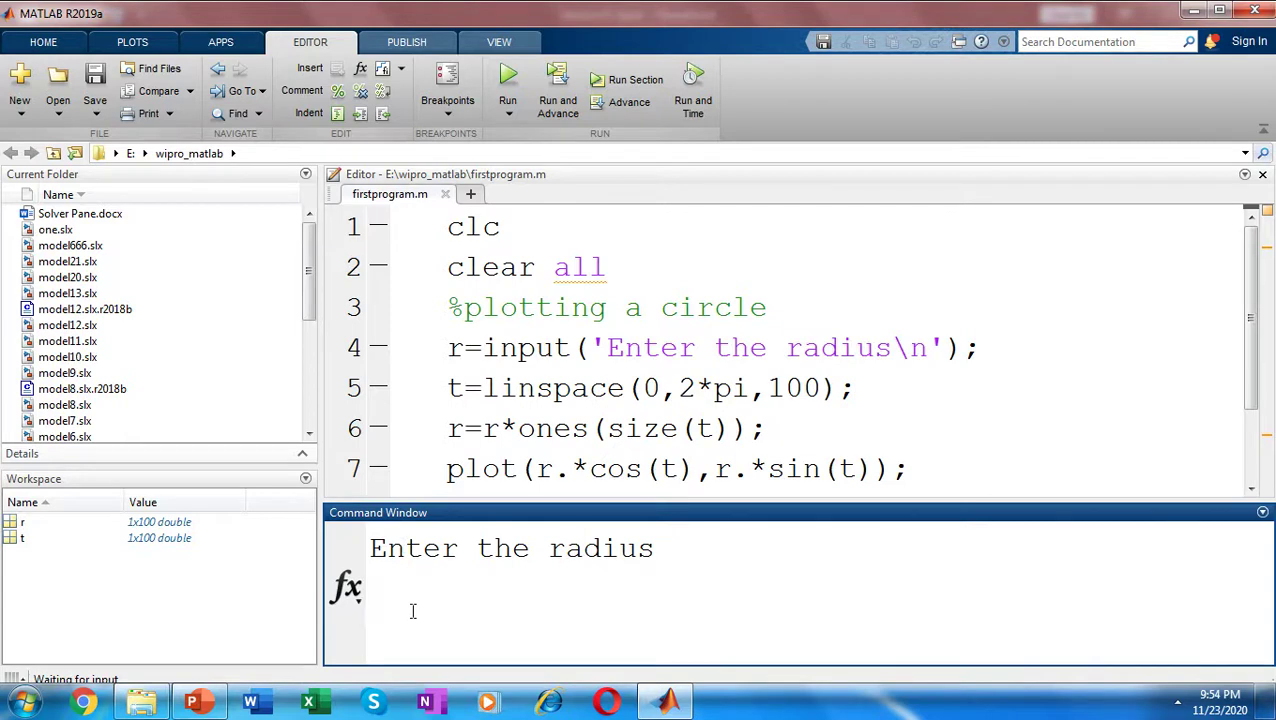
type("2.3")
key("Return")
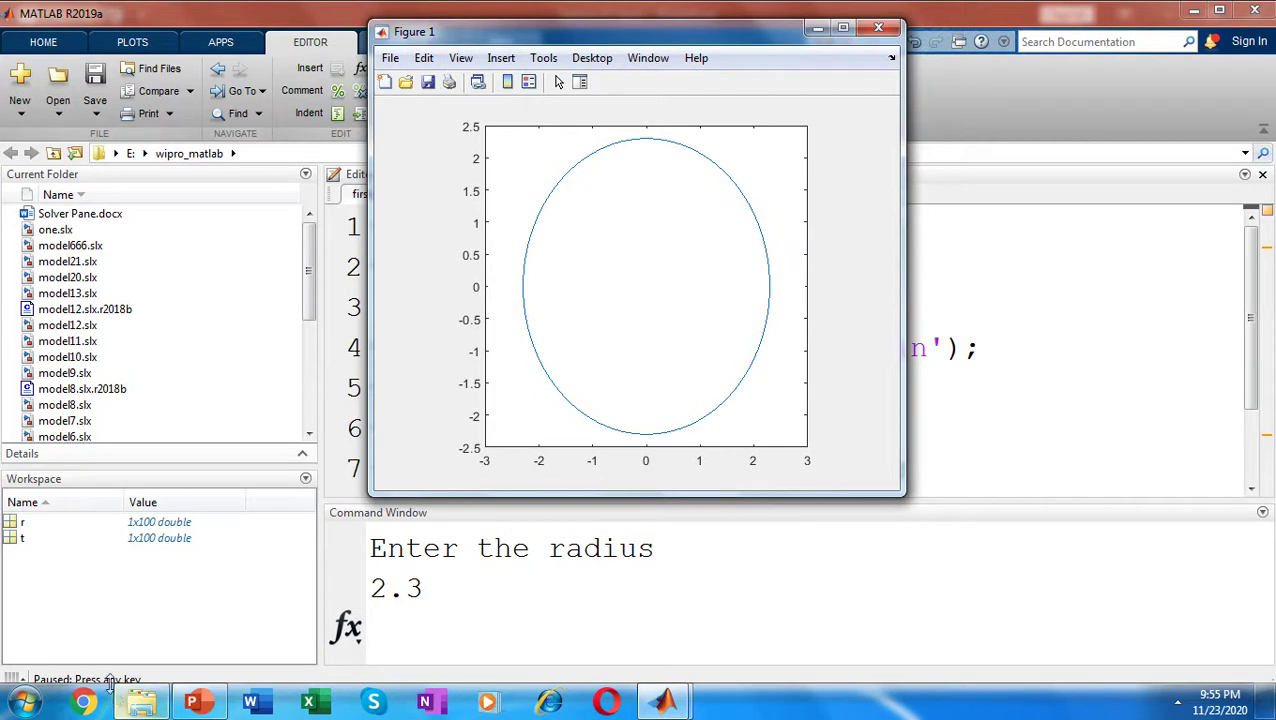
Bring Figure 1 forward and resume past the pause to show the radius-2.3 polar plot
left_click(1253, 403)
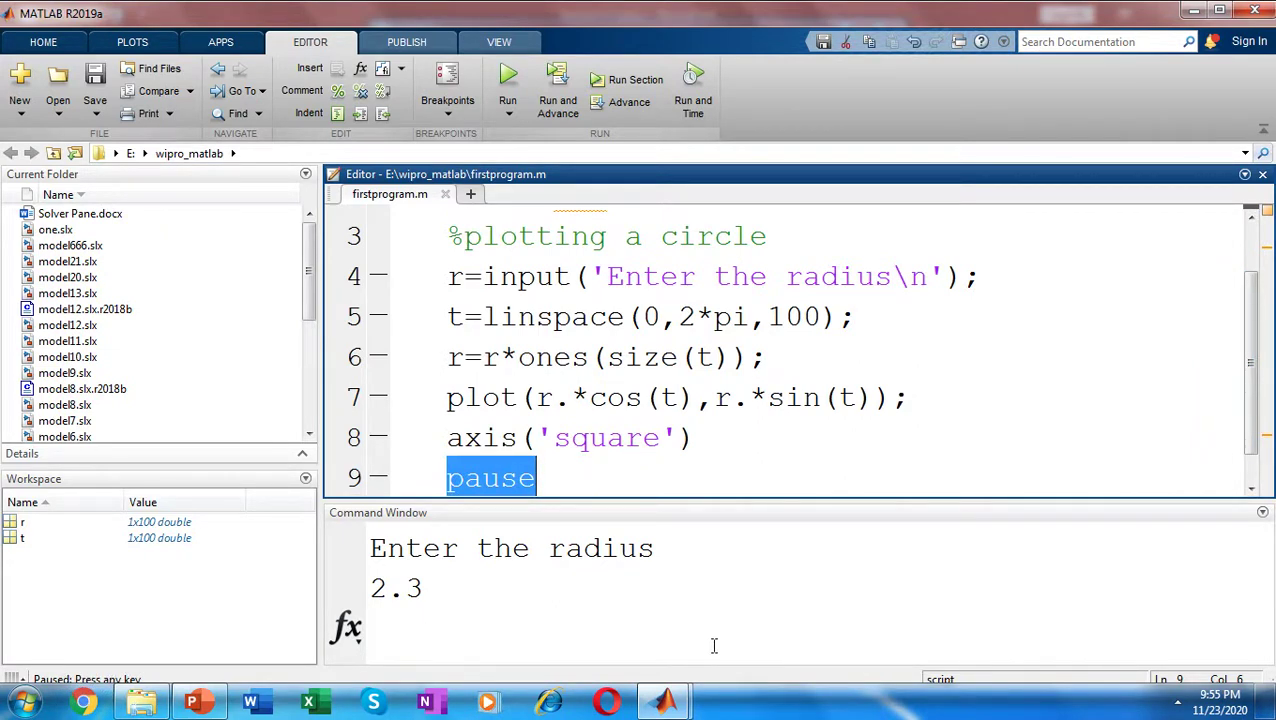
left_click(660, 704)
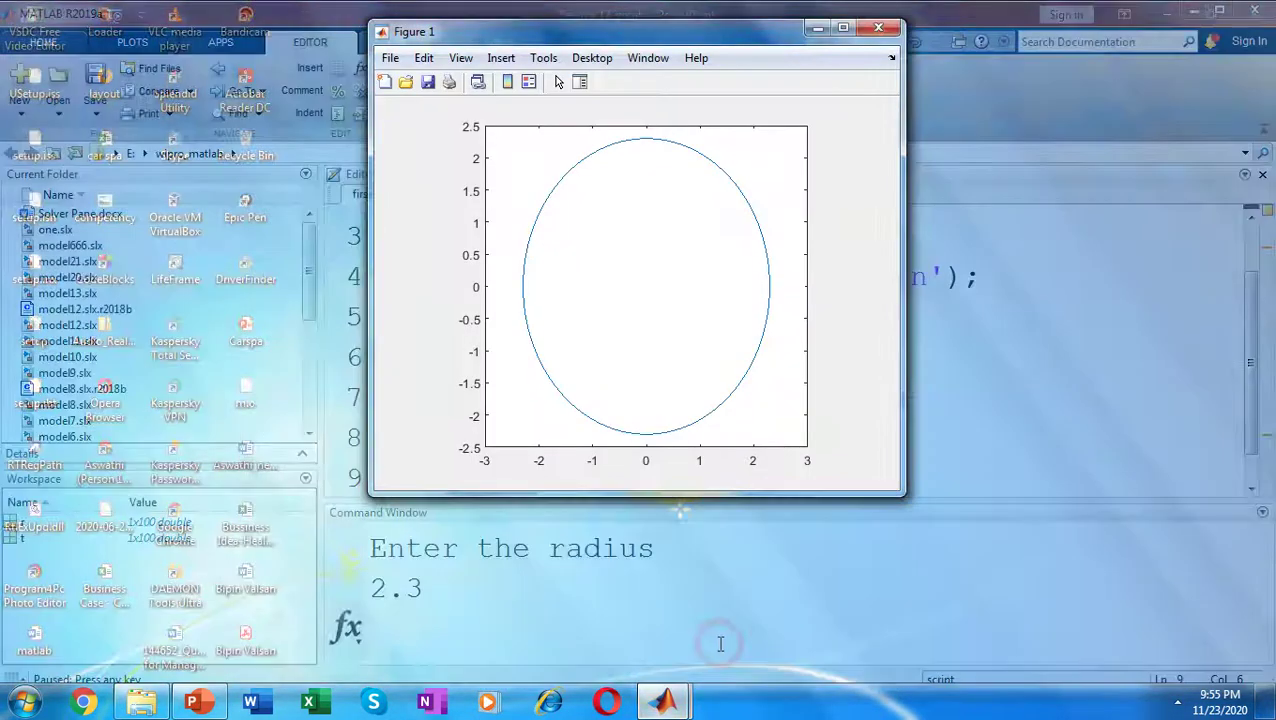
left_click(720, 645)
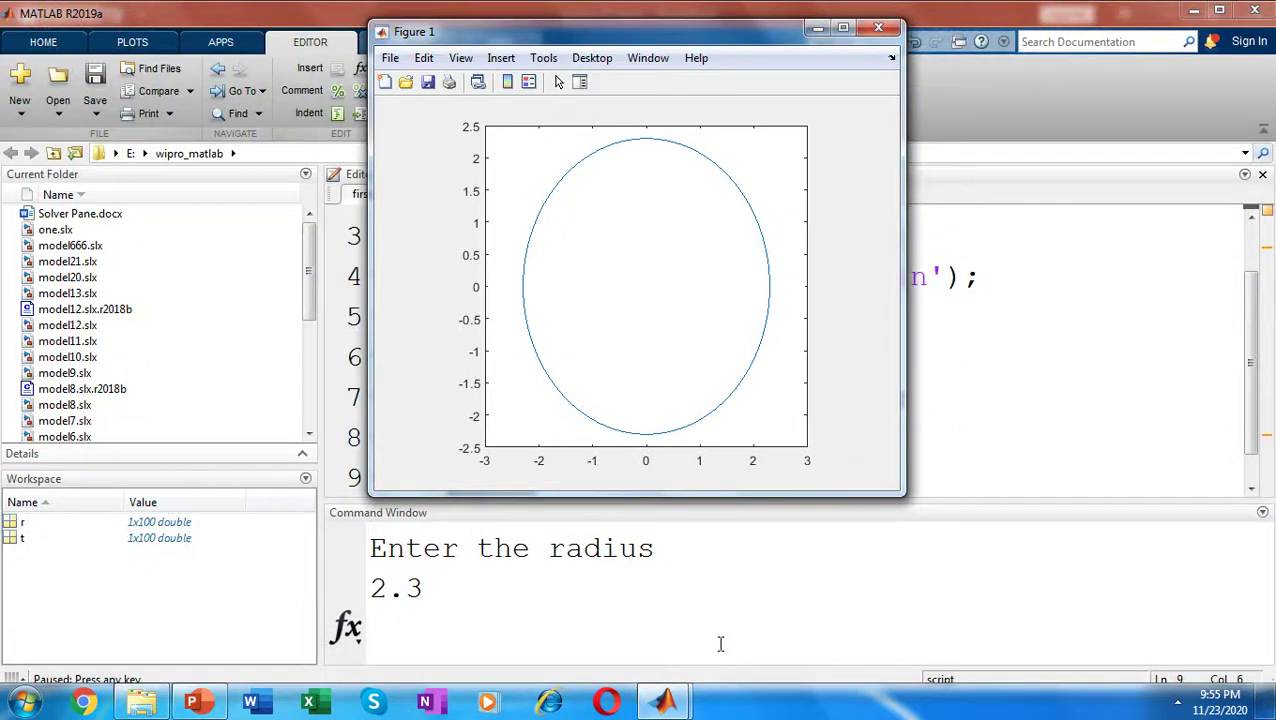
key("Return")
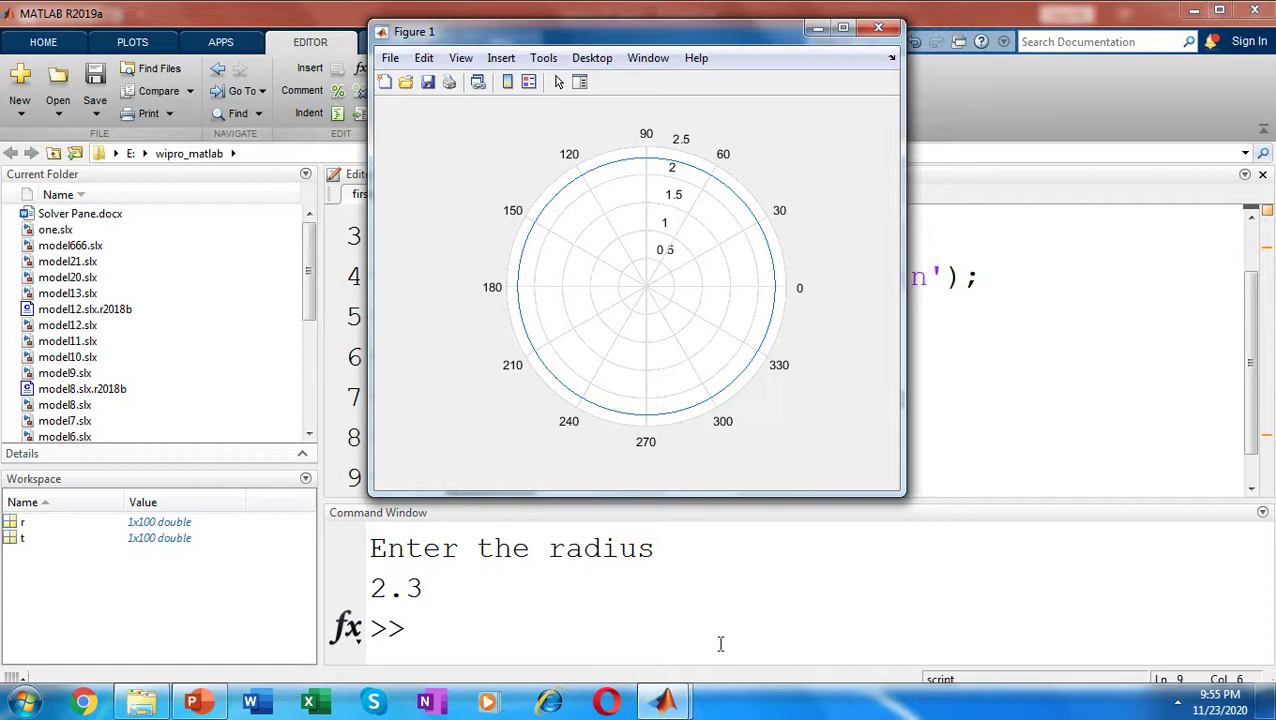
left_click(245, 547)
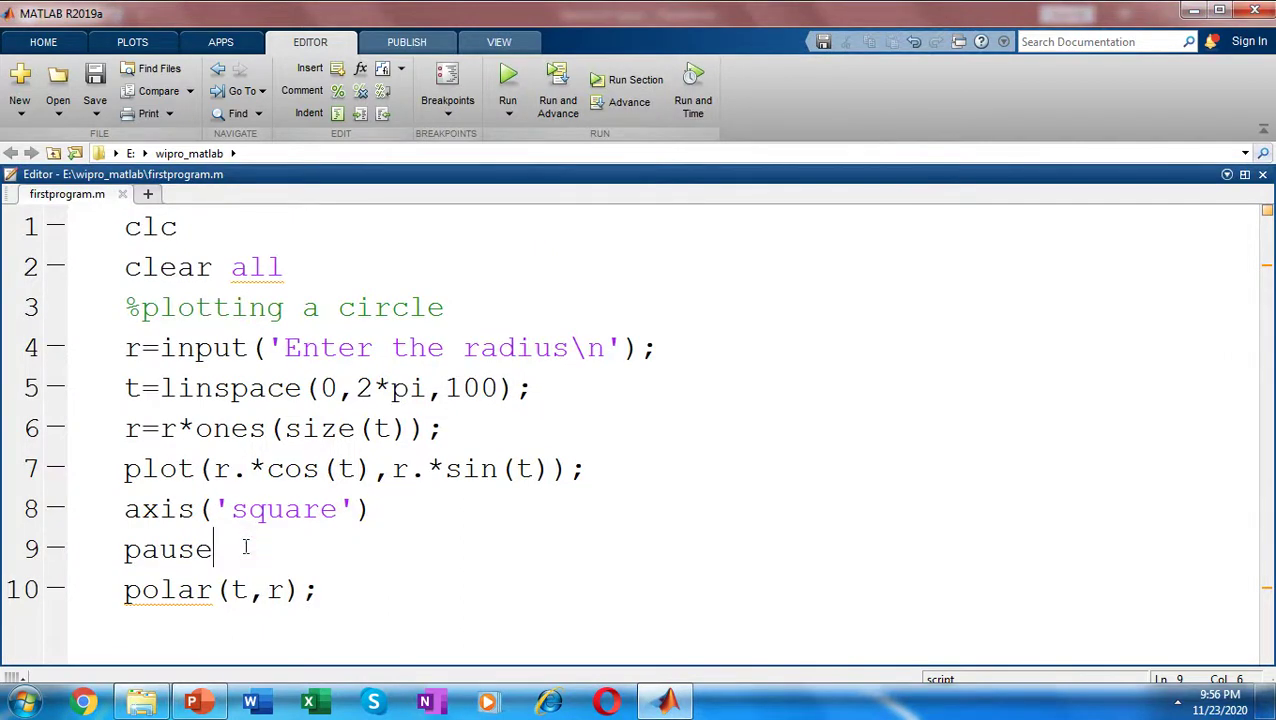
Change line 9 to pause(5), then save and rerun the script
type("(5)")
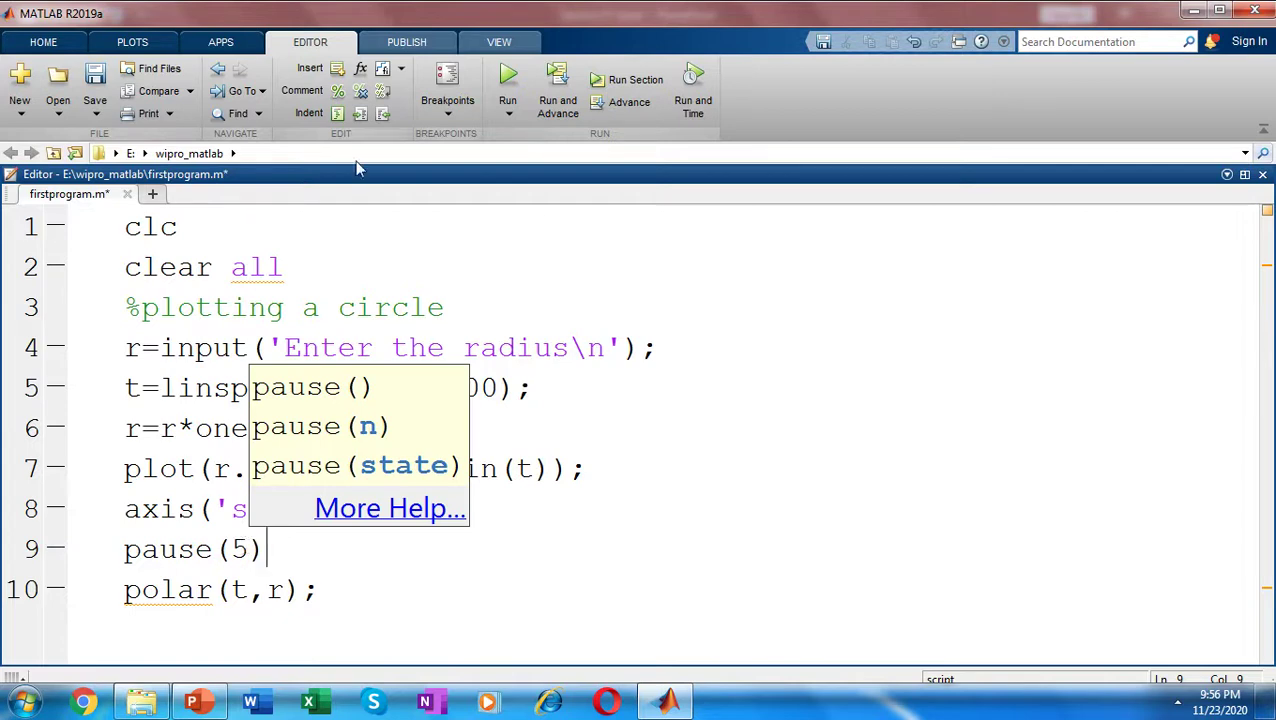
left_click(493, 88)
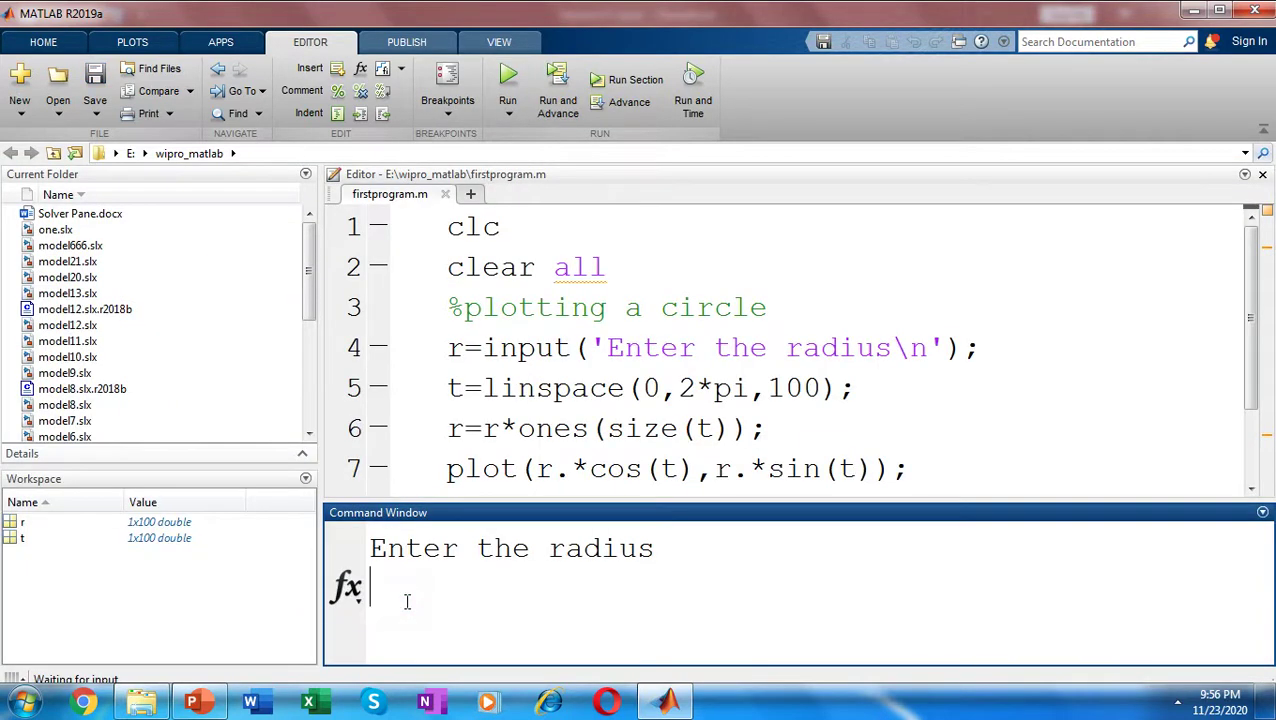
Enter radius 2.3 and let the circle turn into the polar plot after five seconds
type("2.3")
key("Return")
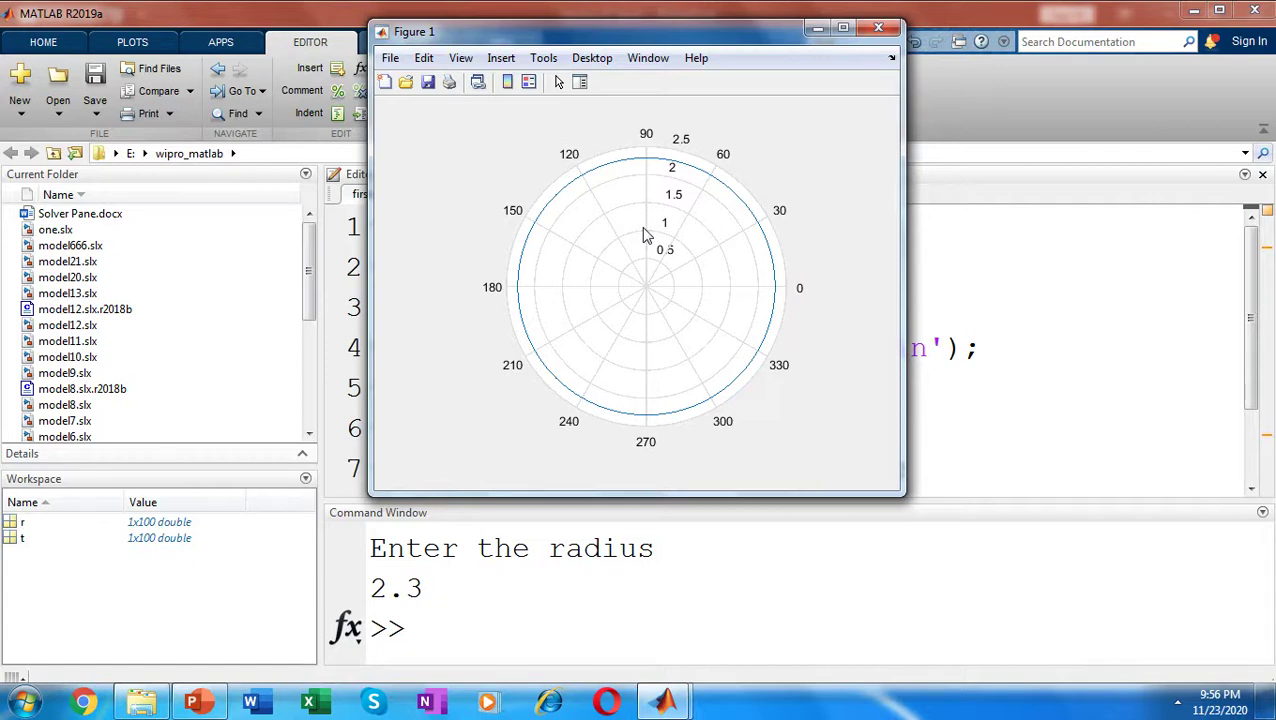
left_click(448, 600)
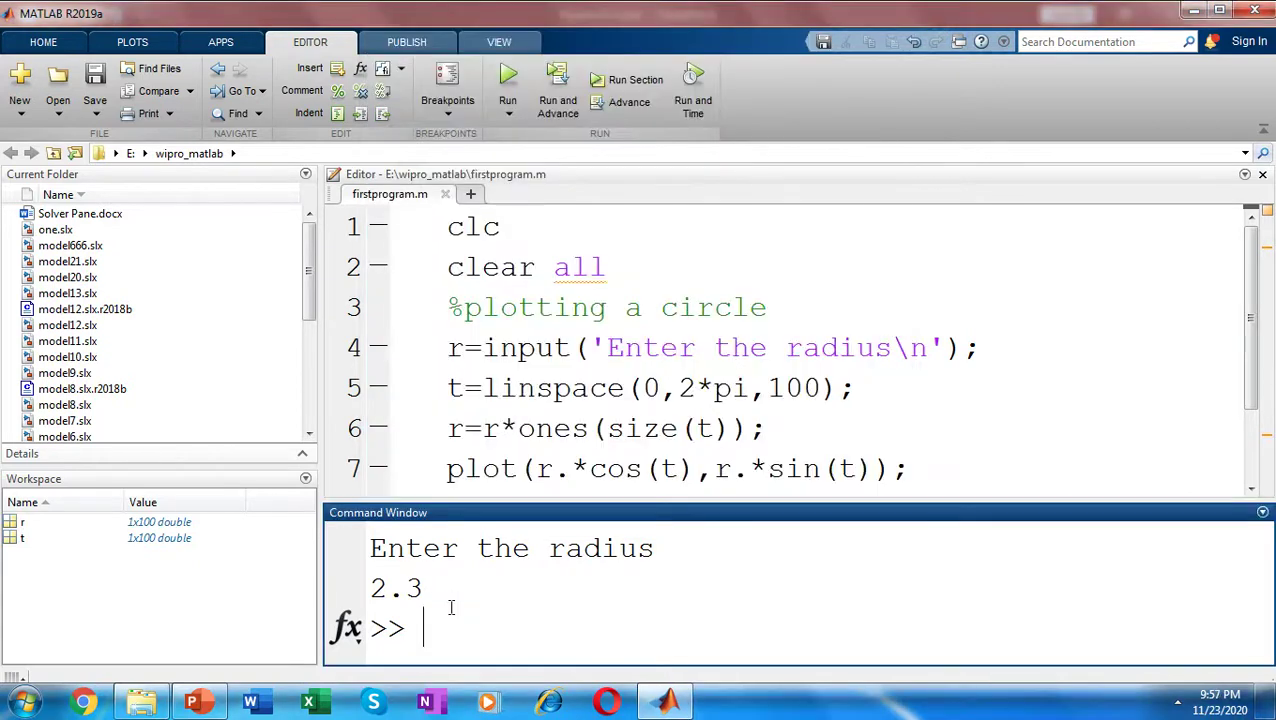